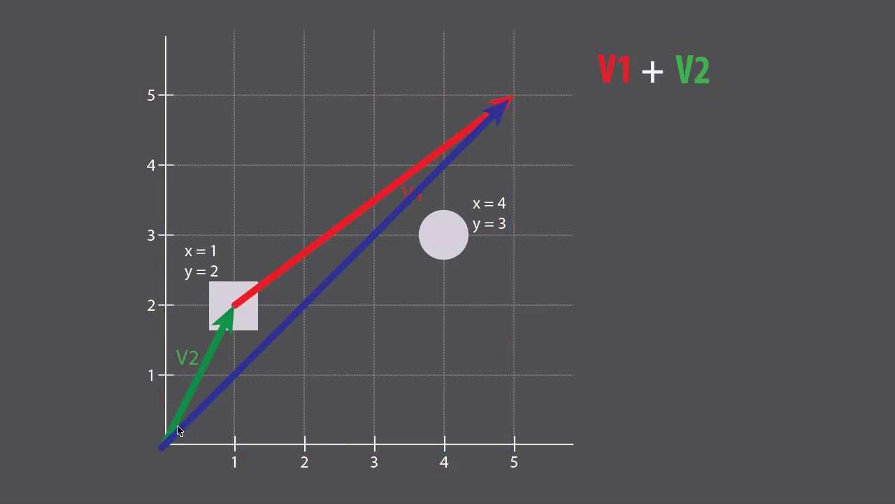
{"action": "left_click", "coordinate": [273, 340]}
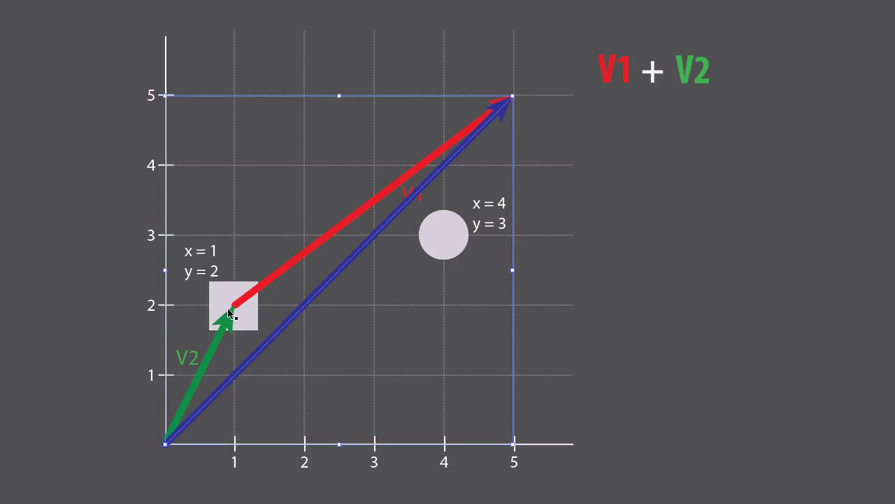
{"action": "key", "text": "ctrl+shift+a"}
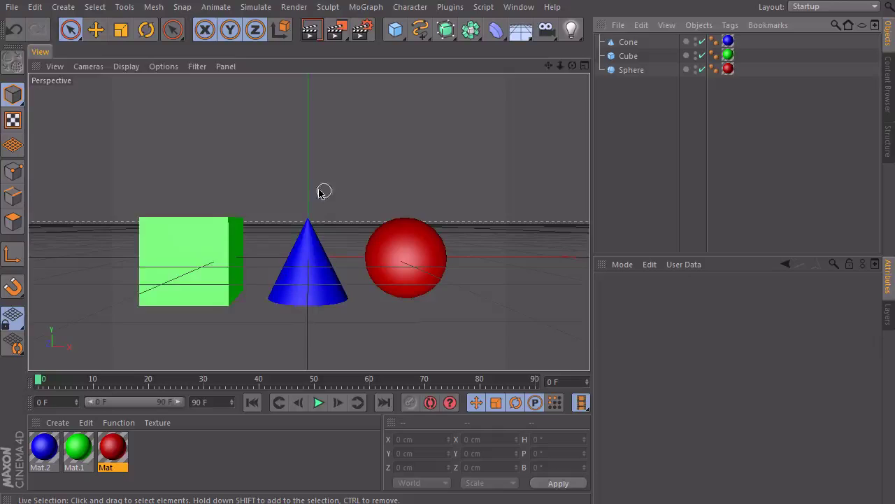
Create a null object in the Cinema 4D scene and rename it XPresso
{"action": "left_click_drag", "start_coordinate": [322, 190], "coordinate": [310, 250], "text": "alt"}
{"action": "left_click", "coordinate": [63, 7]}
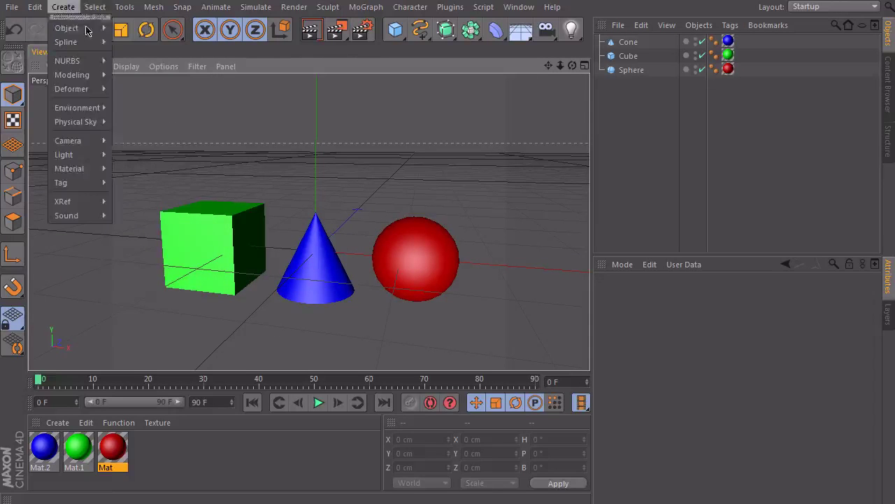
{"action": "mouse_move", "coordinate": [70, 28]}
{"action": "left_click", "coordinate": [134, 33]}
{"action": "double_click", "coordinate": [627, 42]}
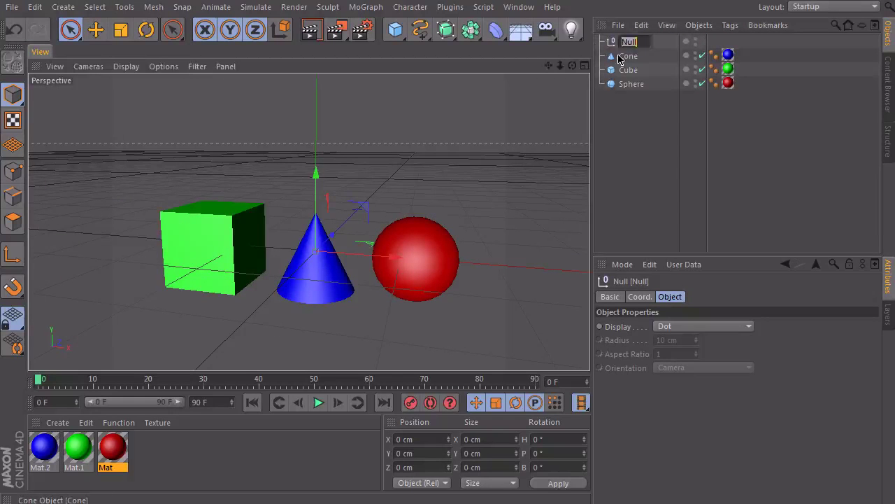
{"action": "type", "text": "XPresso"}
{"action": "key", "text": "Return"}
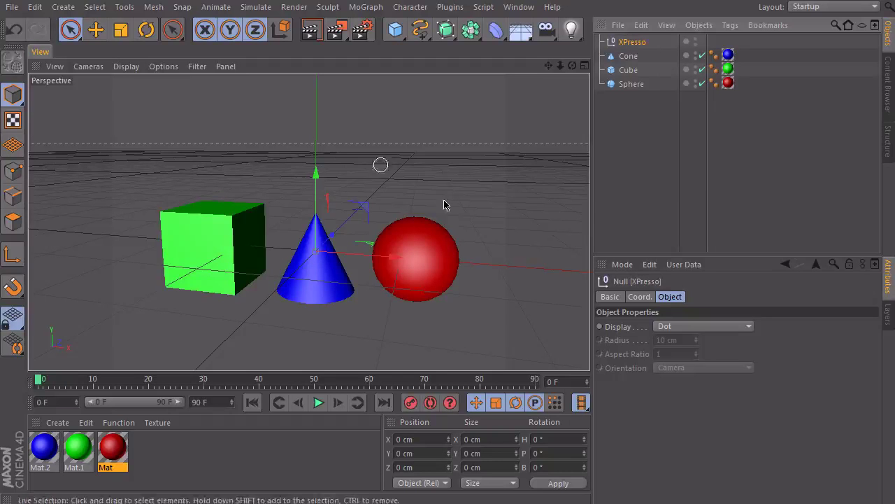
Add an XPresso tag to the XPresso null and dock the XPresso Editor alongside the viewport
{"action": "right_click", "coordinate": [626, 46]}
{"action": "mouse_move", "coordinate": [692, 53]}
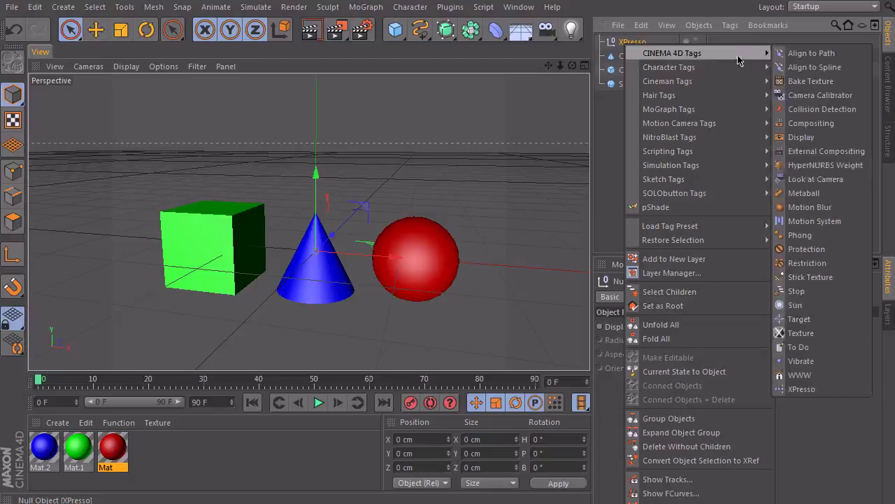
{"action": "left_click", "coordinate": [803, 389]}
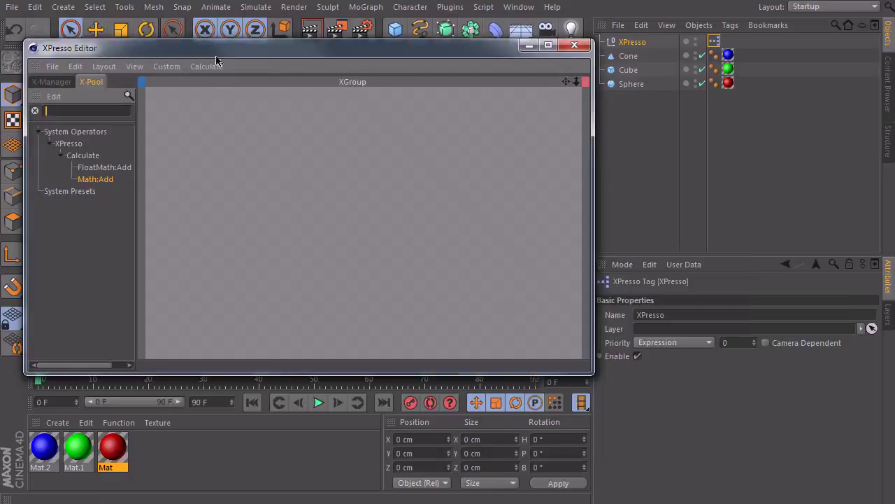
{"action": "left_click_drag", "start_coordinate": [215, 58], "coordinate": [502, 165]}
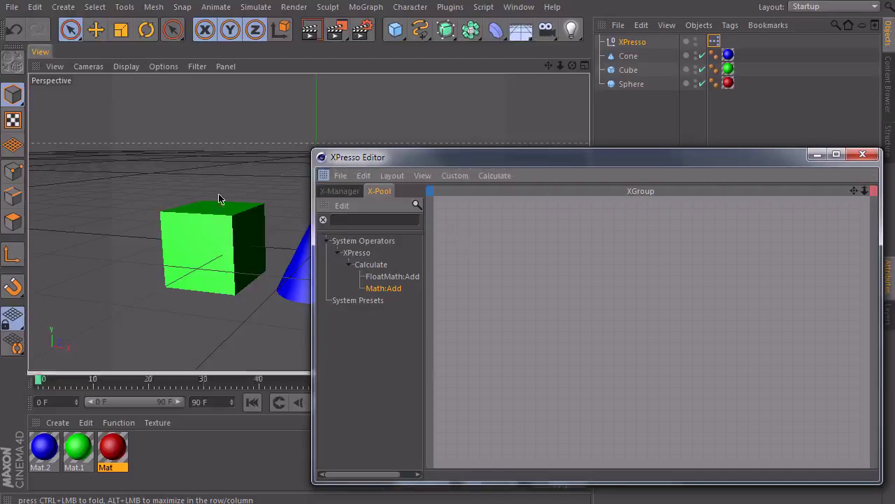
{"action": "left_click_drag", "start_coordinate": [40, 56], "coordinate": [40, 55]}
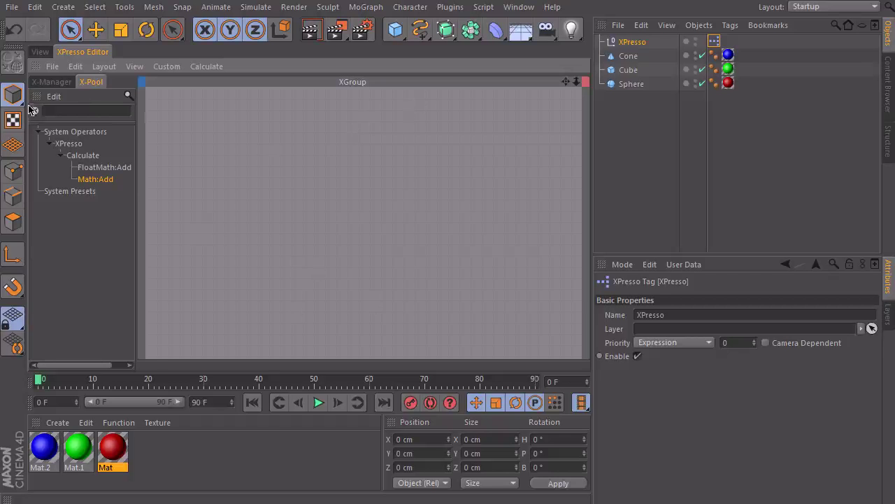
{"action": "left_click", "coordinate": [50, 82]}
{"action": "left_click", "coordinate": [90, 81]}
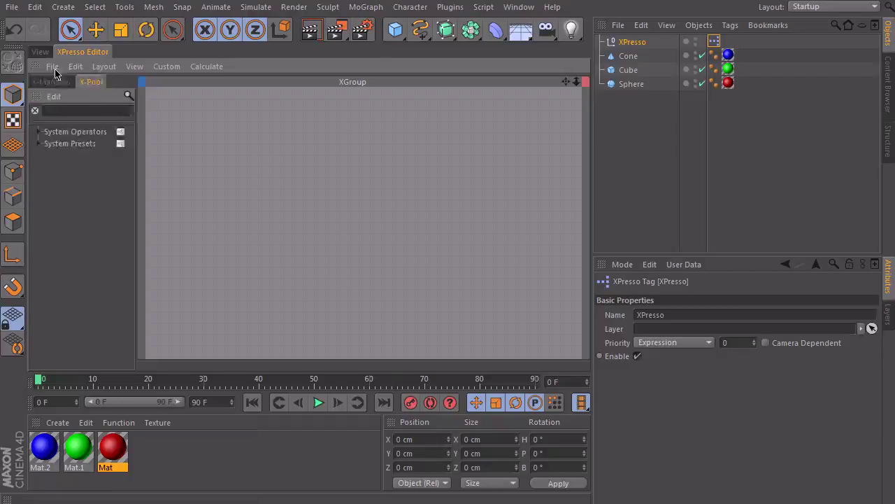
{"action": "left_click", "coordinate": [40, 52]}
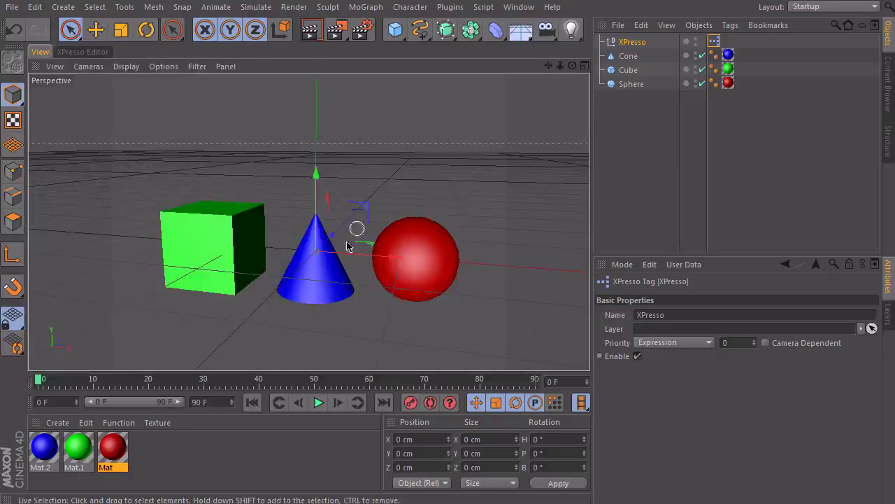
{"action": "left_click_drag", "start_coordinate": [356, 226], "coordinate": [244, 163], "text": "alt"}
{"action": "left_click", "coordinate": [79, 52]}
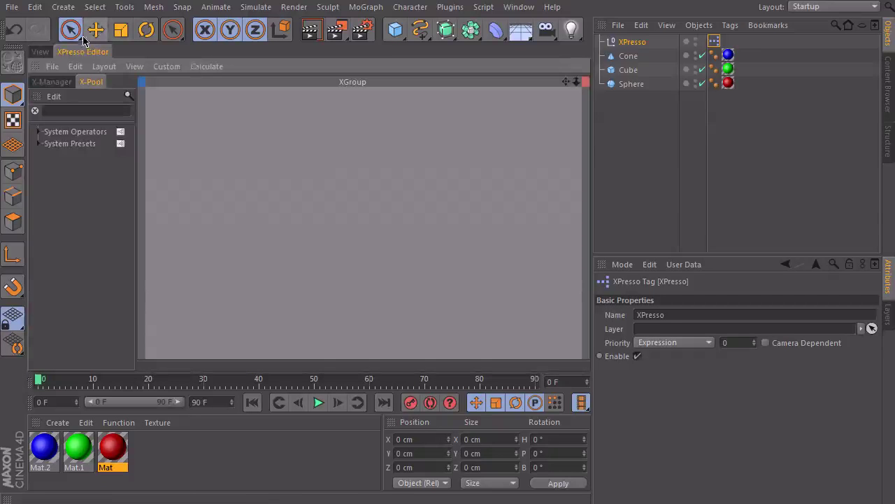
Add the Sphere and Cube objects as nodes in the XPresso graph, with Sphere above Cube
{"action": "left_click_drag", "start_coordinate": [627, 87], "coordinate": [219, 173]}
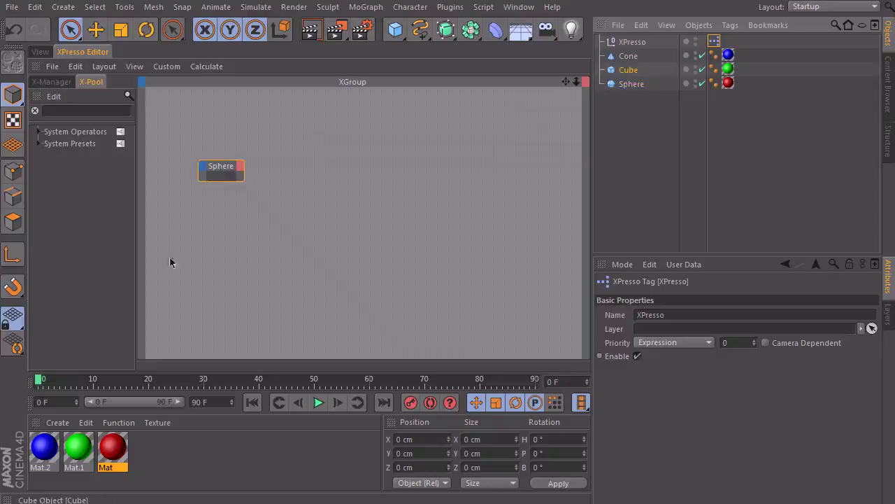
{"action": "left_click_drag", "start_coordinate": [170, 262], "coordinate": [223, 247]}
{"action": "left_click", "coordinate": [222, 172]}
{"action": "left_click", "coordinate": [222, 173]}
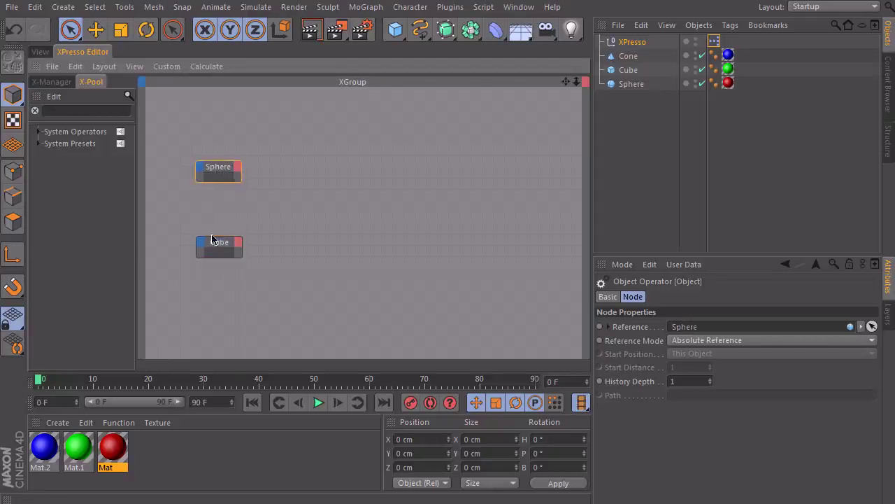
Add a Position output port from the coordinates to the Sphere node
{"action": "left_click", "coordinate": [237, 170]}
{"action": "mouse_move", "coordinate": [239, 173]}
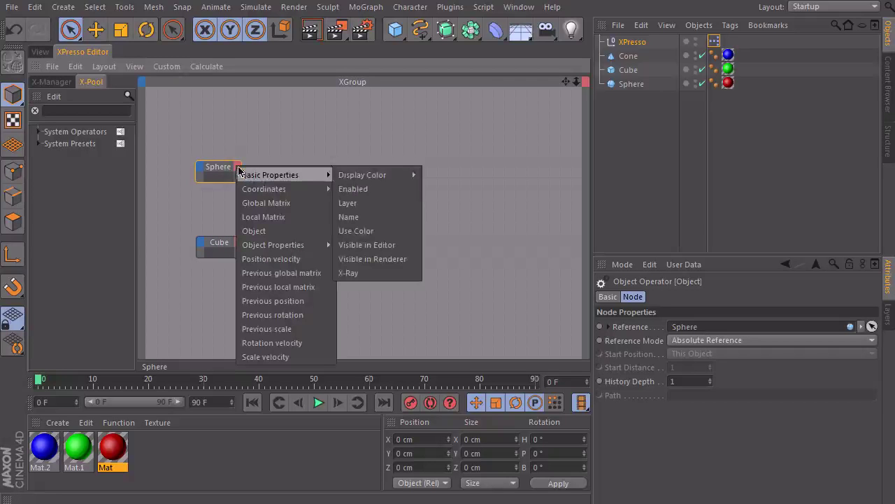
{"action": "mouse_move", "coordinate": [284, 193]}
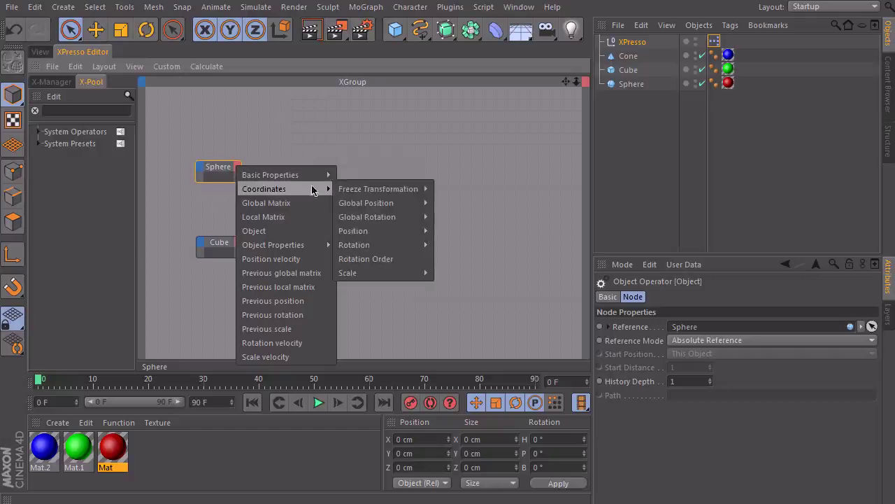
{"action": "mouse_move", "coordinate": [419, 231]}
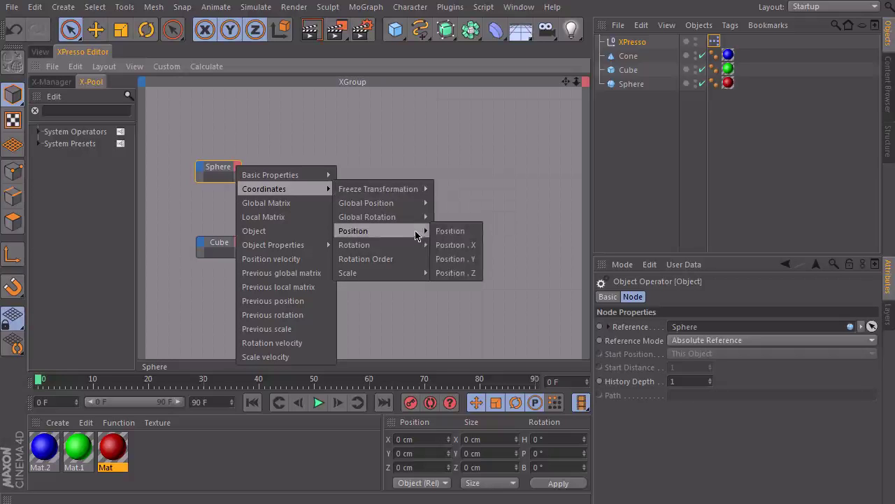
{"action": "left_click", "coordinate": [454, 232]}
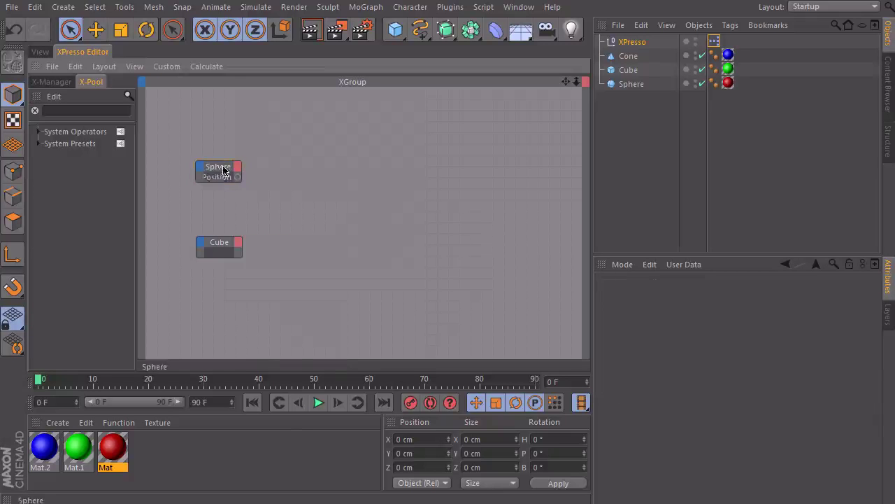
Add a Position output port from the coordinates to the Cube node
{"action": "left_click", "coordinate": [238, 242]}
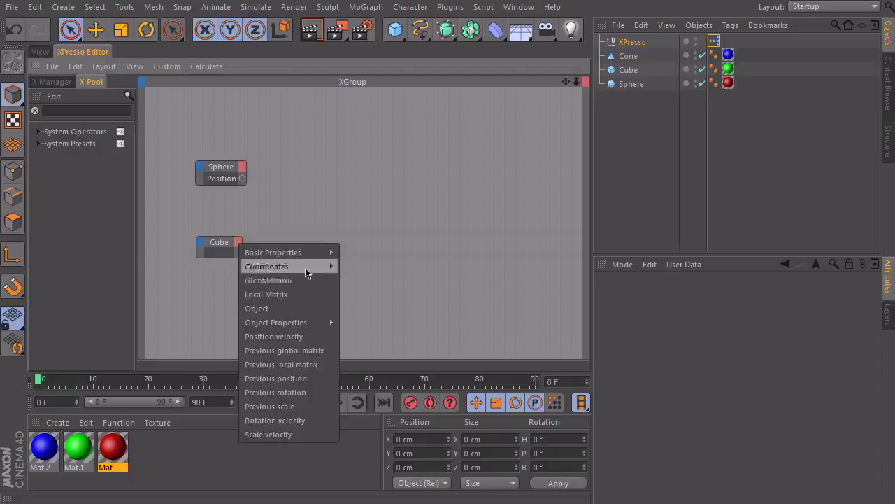
{"action": "mouse_move", "coordinate": [320, 266]}
{"action": "mouse_move", "coordinate": [414, 310]}
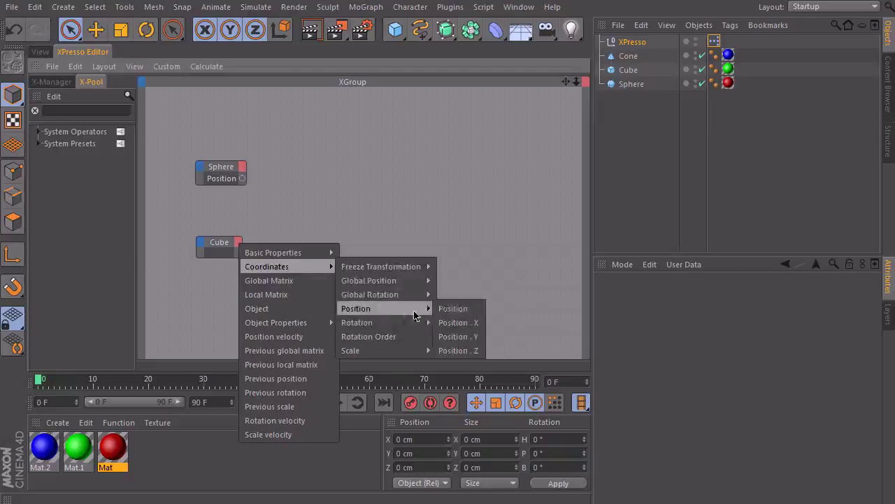
{"action": "left_click", "coordinate": [467, 309]}
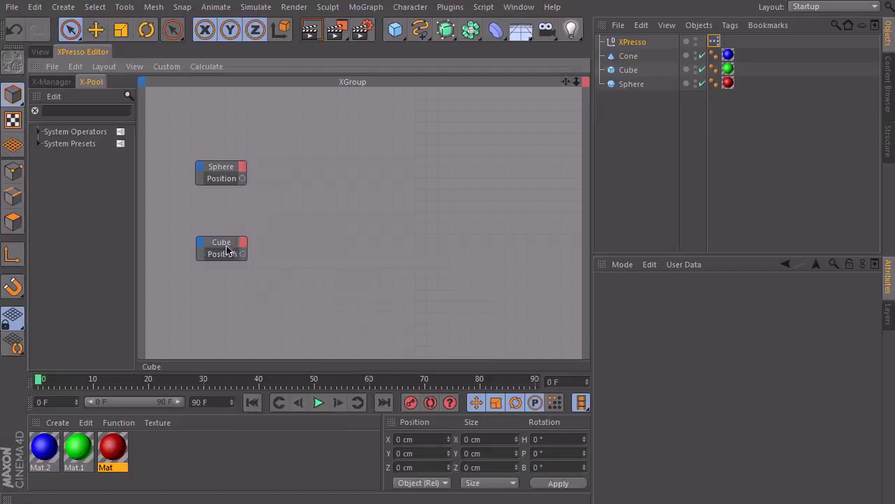
{"action": "left_click", "coordinate": [221, 167]}
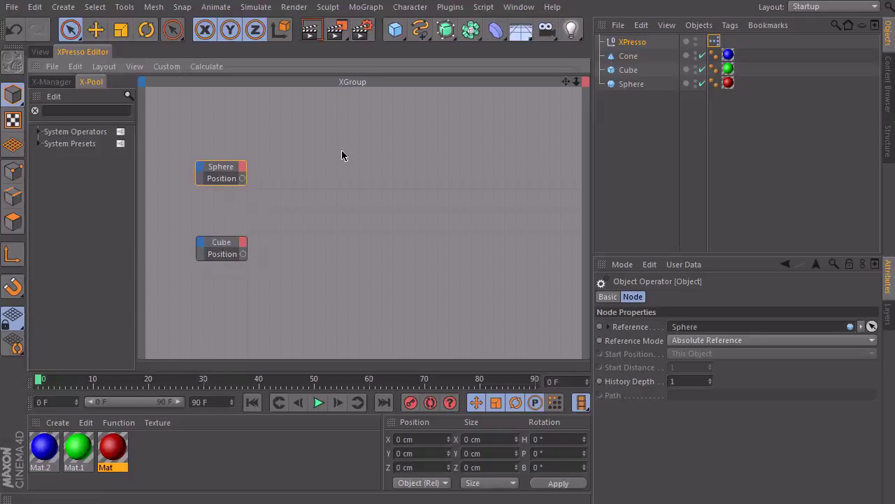
Add a Math:Add node from the XPresso Calculate operators, placing it to the right of the Sphere and Cube nodes
{"action": "left_click", "coordinate": [39, 132]}
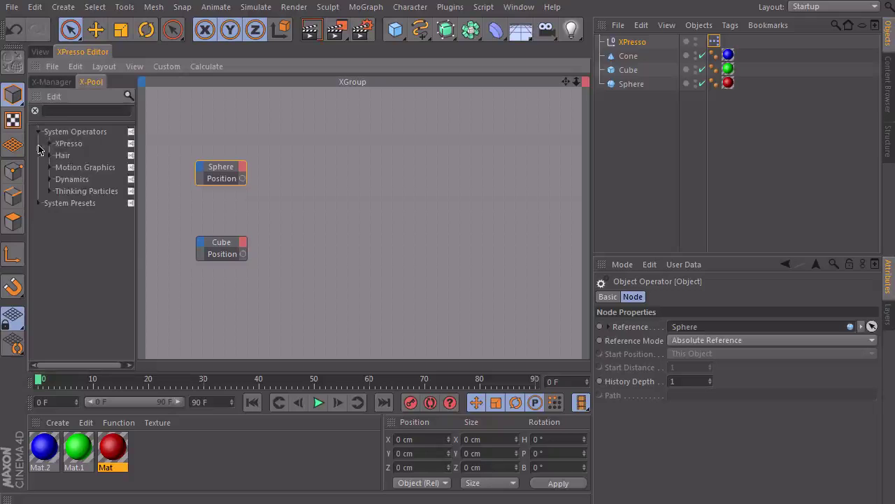
{"action": "left_click", "coordinate": [49, 144]}
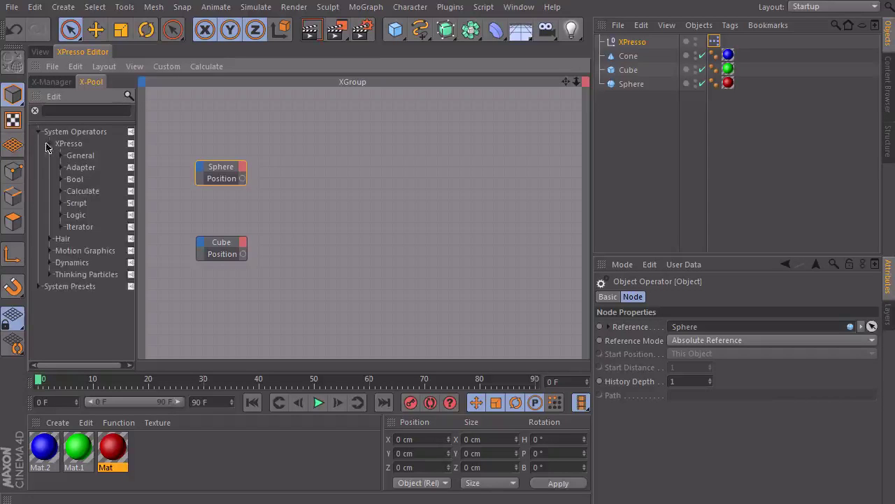
{"action": "left_click", "coordinate": [61, 192]}
{"action": "scroll", "coordinate": [130, 210], "scroll_direction": "down", "scroll_amount": 5}
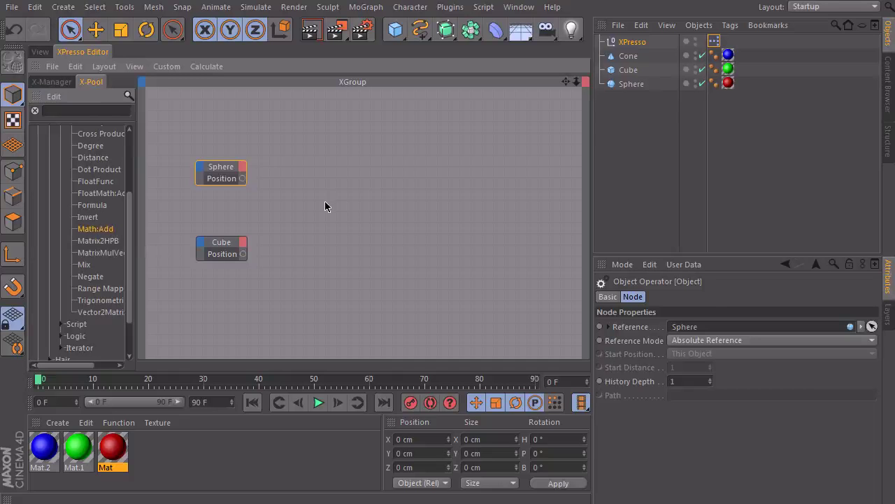
{"action": "left_click_drag", "start_coordinate": [324, 206], "coordinate": [335, 196]}
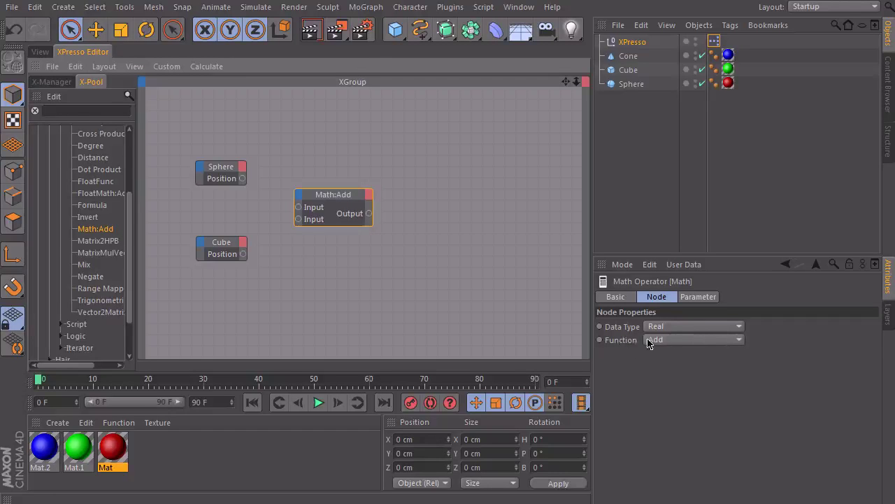
Set the Math:Add node's data type to Vector with function Add, and connect the Sphere and Cube Position outputs to its two inputs
{"action": "left_click", "coordinate": [720, 342]}
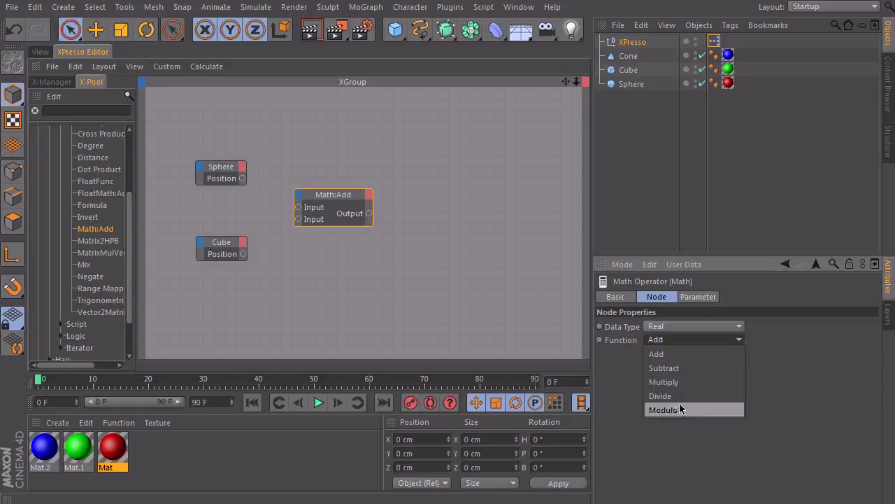
{"action": "left_click", "coordinate": [673, 354]}
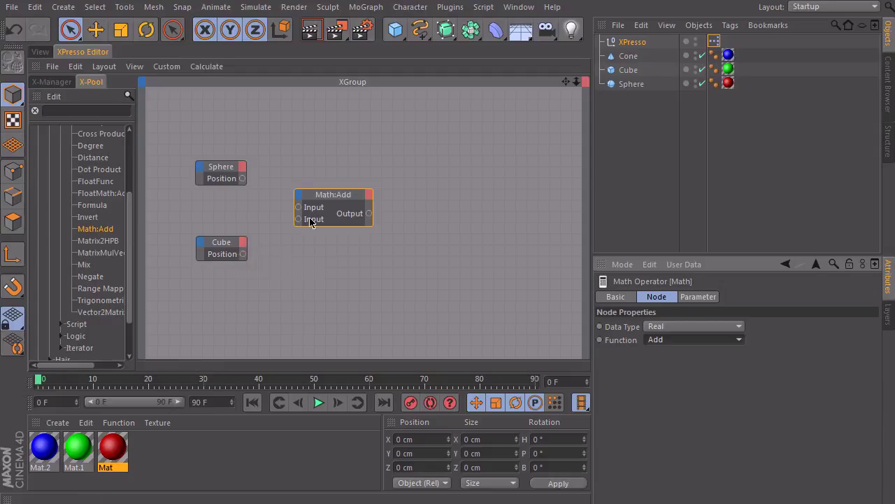
{"action": "left_click", "coordinate": [676, 327]}
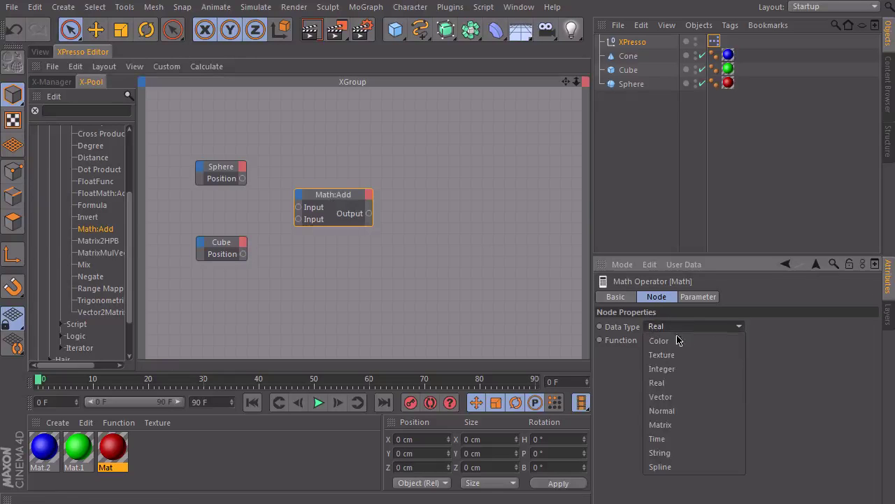
{"action": "left_click", "coordinate": [670, 397]}
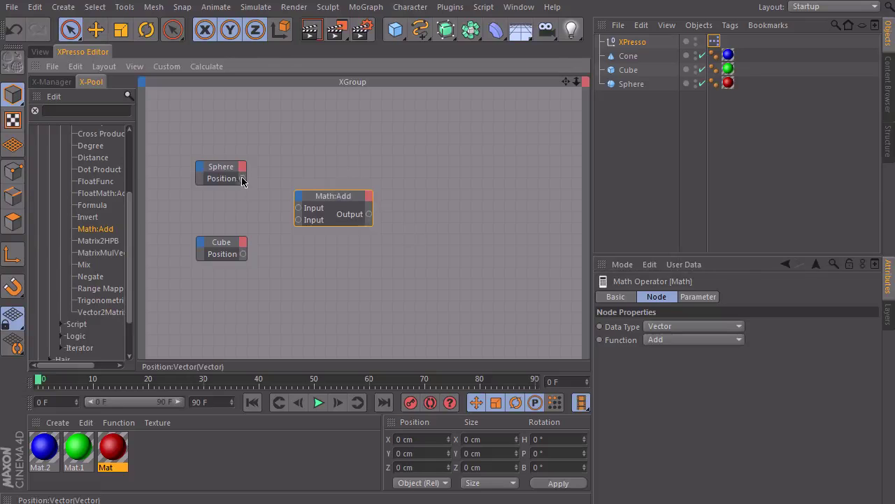
{"action": "left_click_drag", "start_coordinate": [299, 212], "coordinate": [342, 210]}
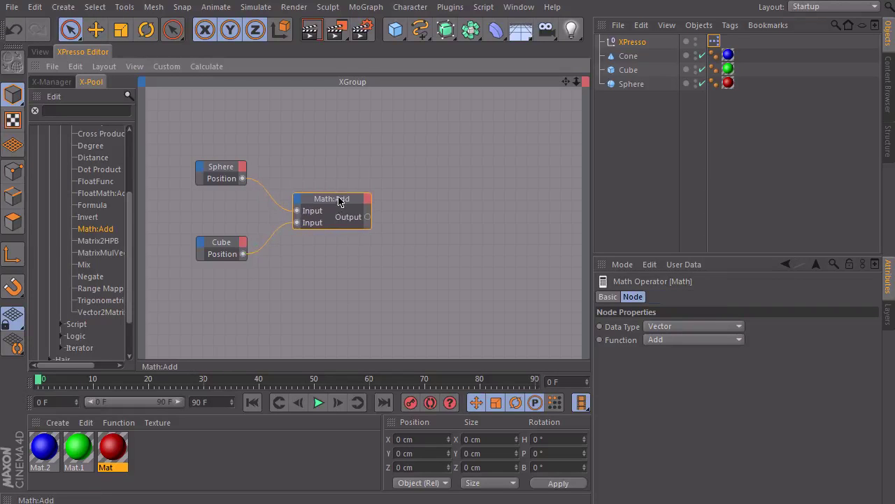
Add a node for the Cone object to the XPresso graph, to the right of the Math:Add node
{"action": "left_click", "coordinate": [614, 60]}
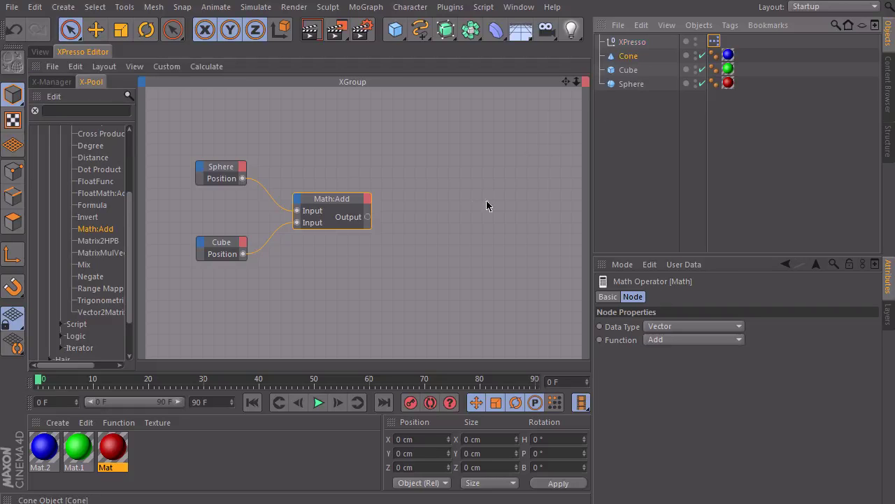
{"action": "left_click_drag", "start_coordinate": [488, 206], "coordinate": [490, 204]}
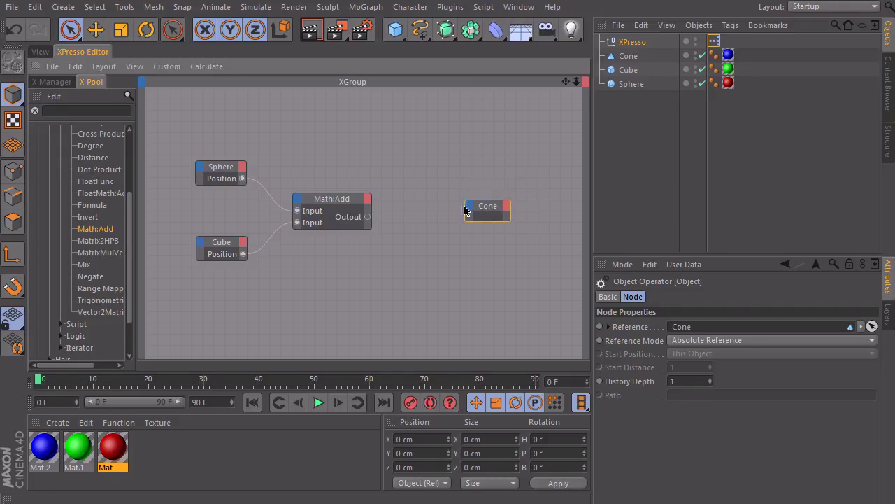
Add a Position input port from the coordinates to the Cone node and remove it again
{"action": "left_click", "coordinate": [469, 207]}
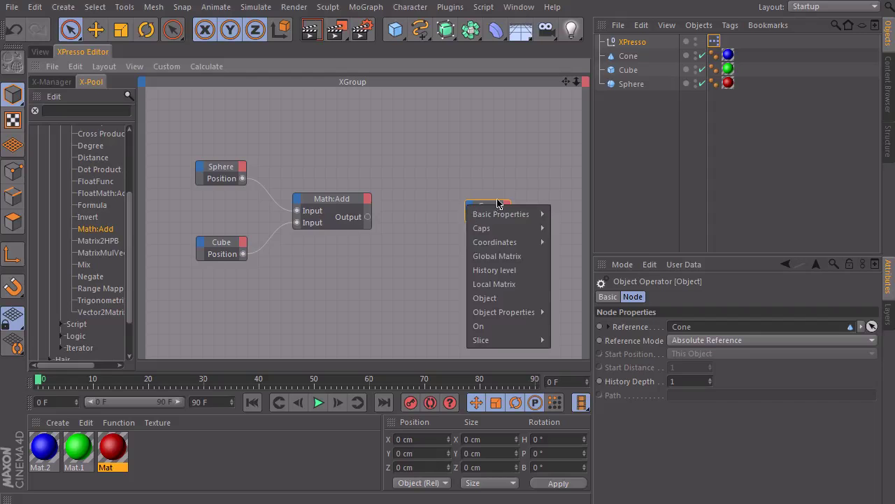
{"action": "mouse_move", "coordinate": [504, 242]}
{"action": "mouse_move", "coordinate": [588, 284]}
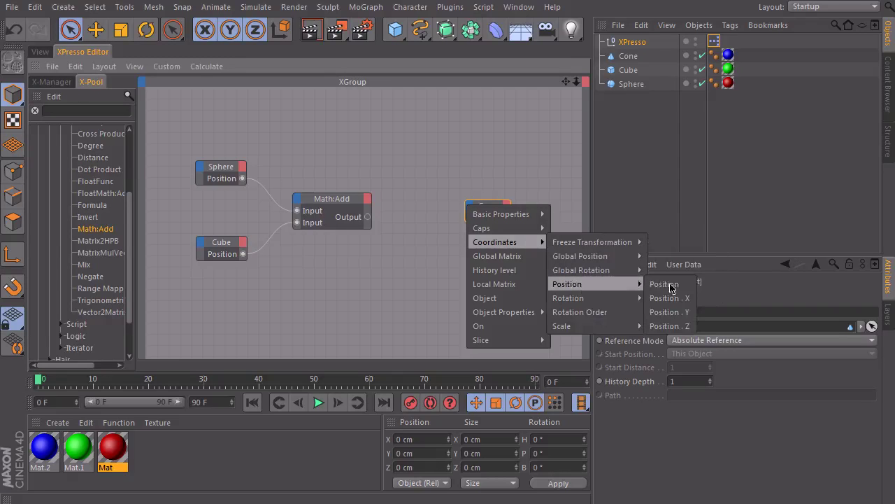
{"action": "left_click", "coordinate": [667, 284]}
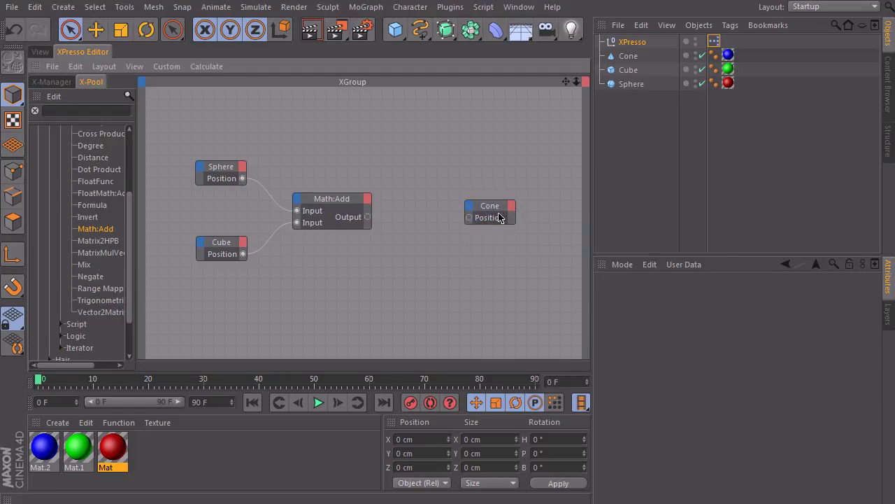
{"action": "left_click_drag", "start_coordinate": [500, 218], "coordinate": [485, 218]}
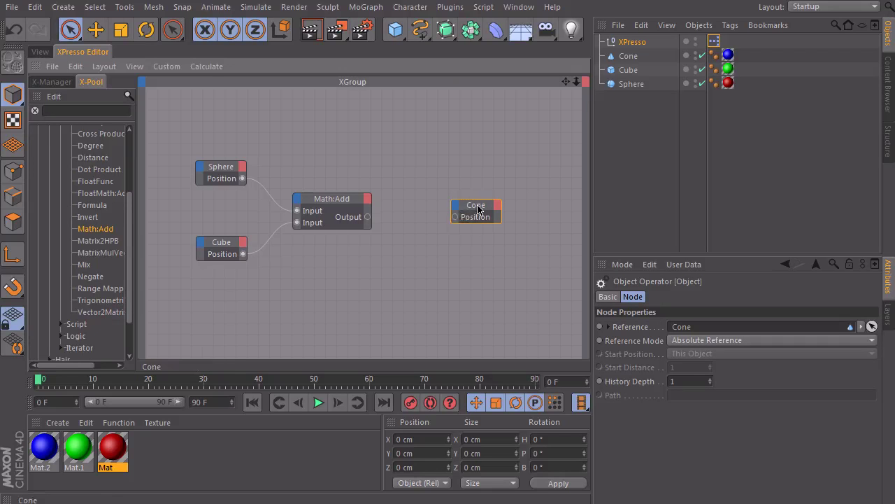
{"action": "left_click_drag", "start_coordinate": [476, 206], "coordinate": [478, 205]}
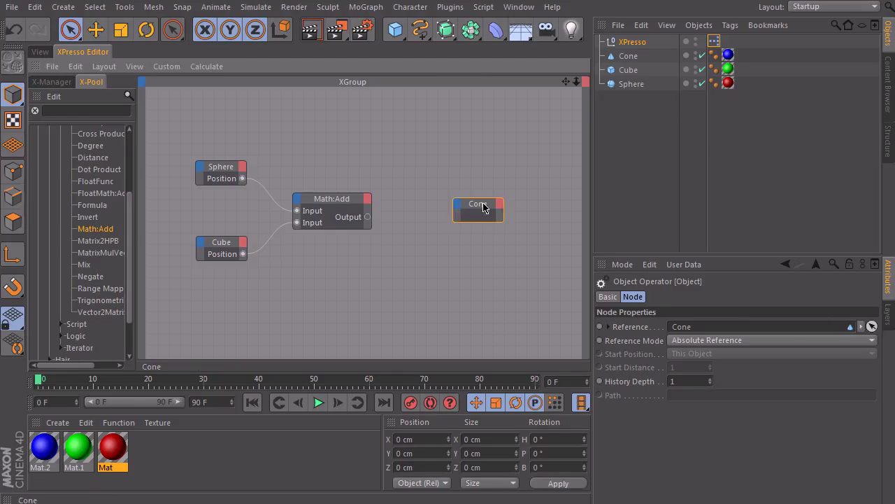
{"action": "left_click_drag", "start_coordinate": [483, 205], "coordinate": [478, 207]}
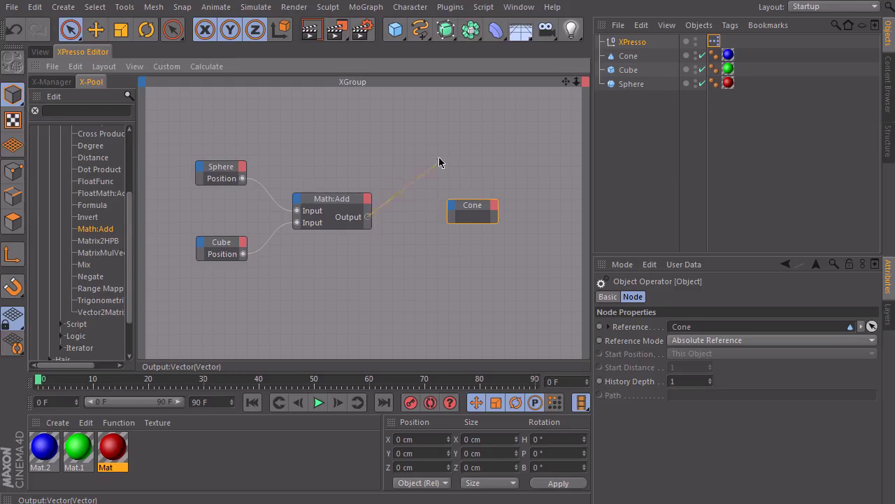
Connect the Math:Add Output to a new coordinates Position input on the Cone node, and move that node slightly closer to Math:Add
{"action": "left_click_drag", "start_coordinate": [454, 190], "coordinate": [451, 207]}
{"action": "left_click_drag", "start_coordinate": [451, 207], "coordinate": [452, 207]}
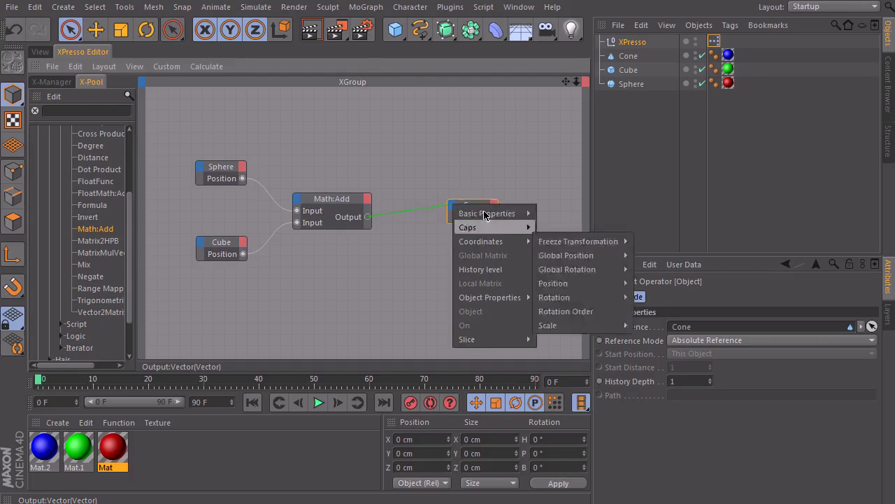
{"action": "mouse_move", "coordinate": [495, 243]}
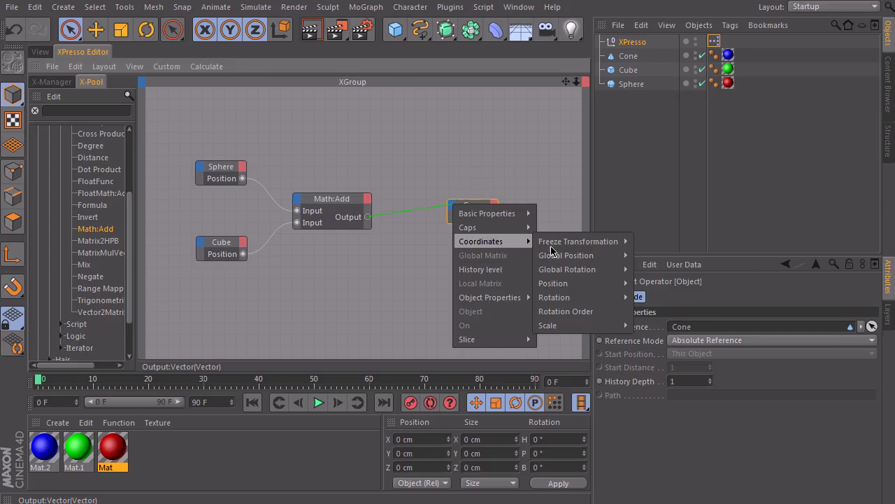
{"action": "mouse_move", "coordinate": [590, 286]}
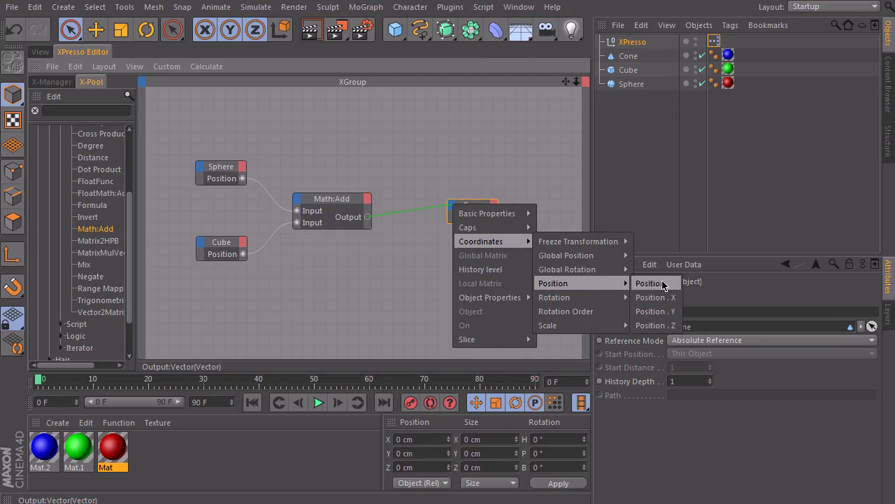
{"action": "left_click", "coordinate": [651, 283]}
{"action": "left_click_drag", "start_coordinate": [475, 209], "coordinate": [464, 208]}
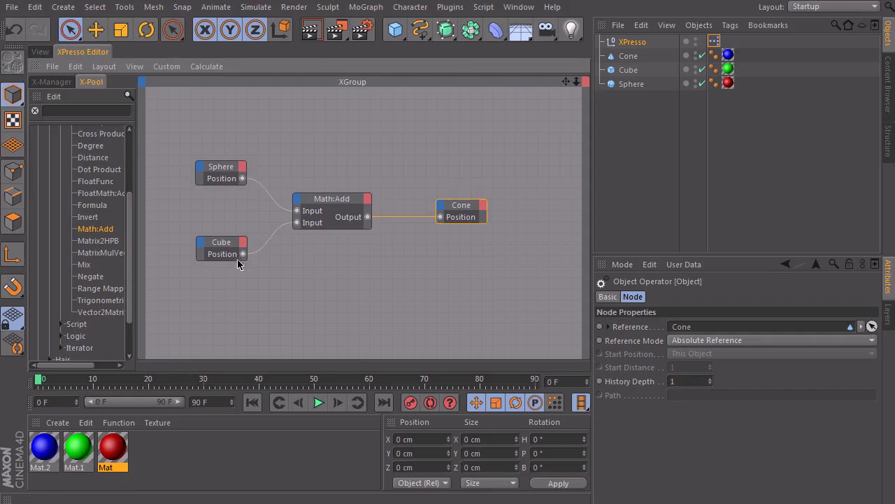
Return to the perspective viewport, select the Cone and examine its coordinates
{"action": "left_click", "coordinate": [41, 52]}
{"action": "left_click", "coordinate": [333, 294]}
{"action": "left_click", "coordinate": [422, 271]}
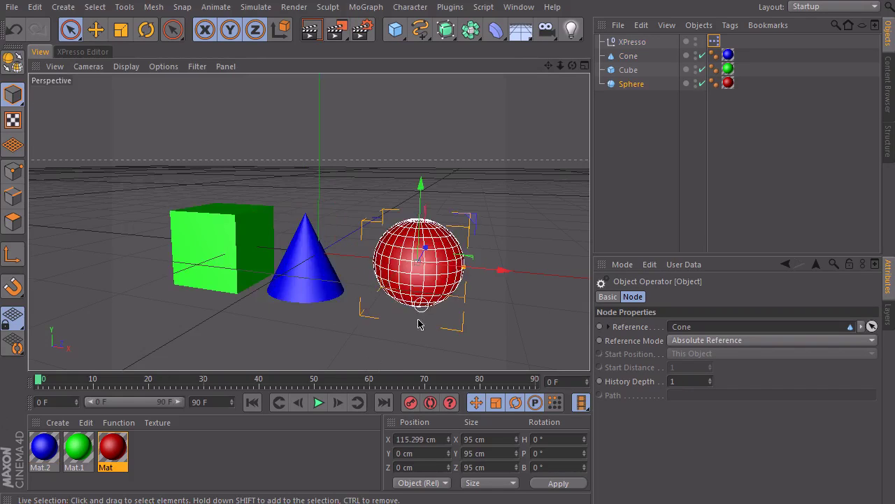
{"action": "scroll", "coordinate": [372, 324], "scroll_direction": "down", "scroll_amount": 5}
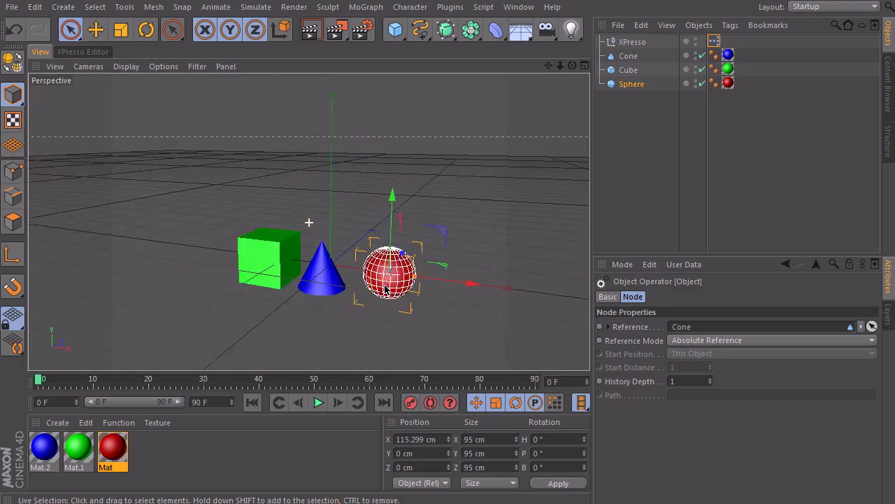
{"action": "left_click_drag", "start_coordinate": [385, 288], "coordinate": [383, 279], "text": "alt"}
{"action": "left_click", "coordinate": [315, 284]}
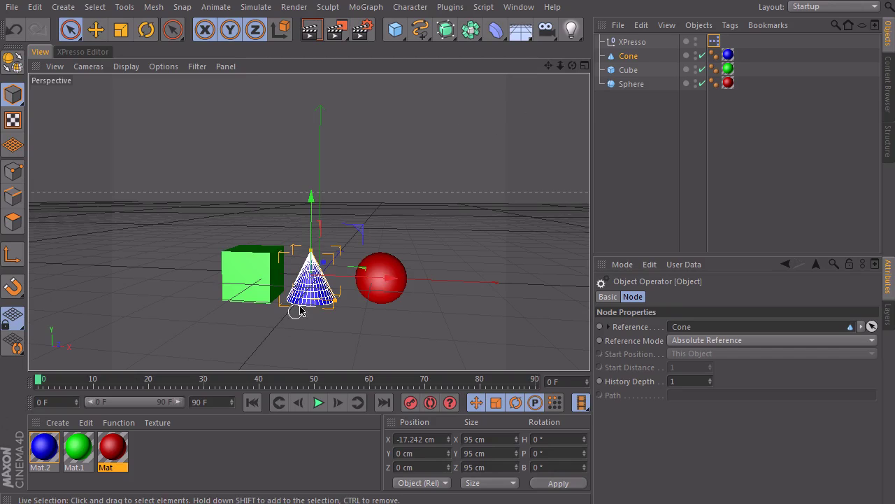
{"action": "left_click", "coordinate": [630, 56]}
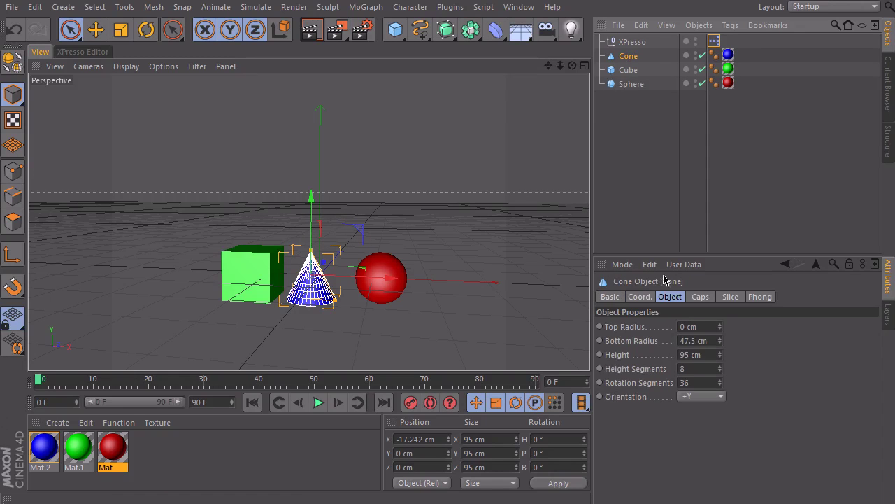
{"action": "left_click", "coordinate": [638, 297]}
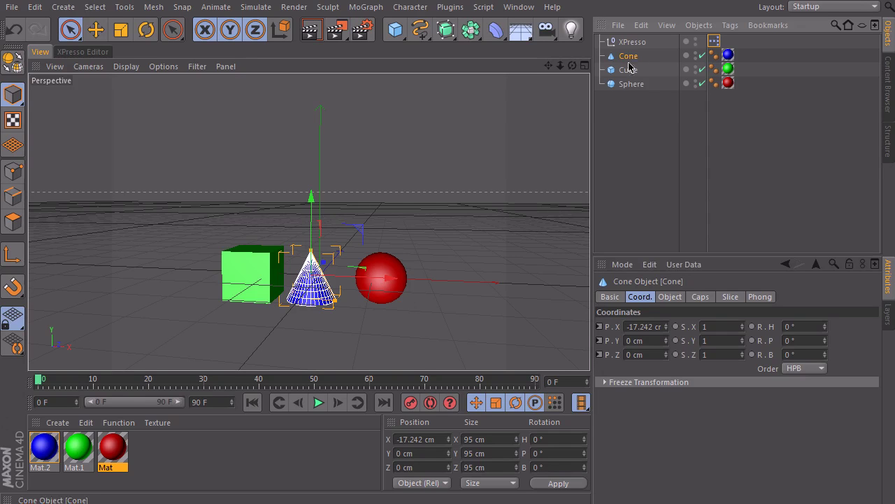
Move the Sphere in the XY plane to about X 307 cm and Y 206 cm, and move the Cube diagonally upward
{"action": "left_click", "coordinate": [399, 264]}
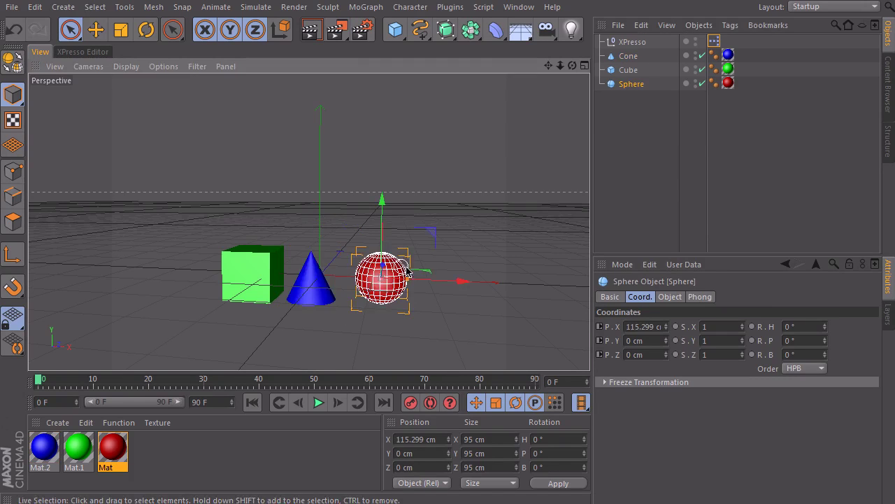
{"action": "left_click_drag", "start_coordinate": [429, 237], "coordinate": [553, 119]}
{"action": "left_click", "coordinate": [270, 266]}
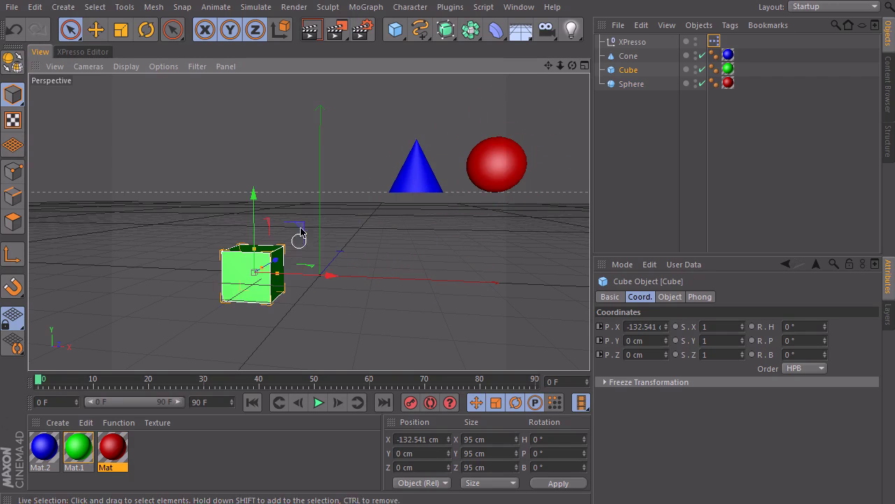
{"action": "left_click_drag", "start_coordinate": [299, 231], "coordinate": [426, 156]}
Move the Sphere back along the Z axis to about 424 cm
{"action": "left_click_drag", "start_coordinate": [310, 300], "coordinate": [242, 260], "text": "alt"}
{"action": "left_click", "coordinate": [424, 259]}
{"action": "left_click_drag", "start_coordinate": [353, 255], "coordinate": [186, 244]}
{"action": "left_click_drag", "start_coordinate": [309, 224], "coordinate": [163, 262], "text": "alt"}
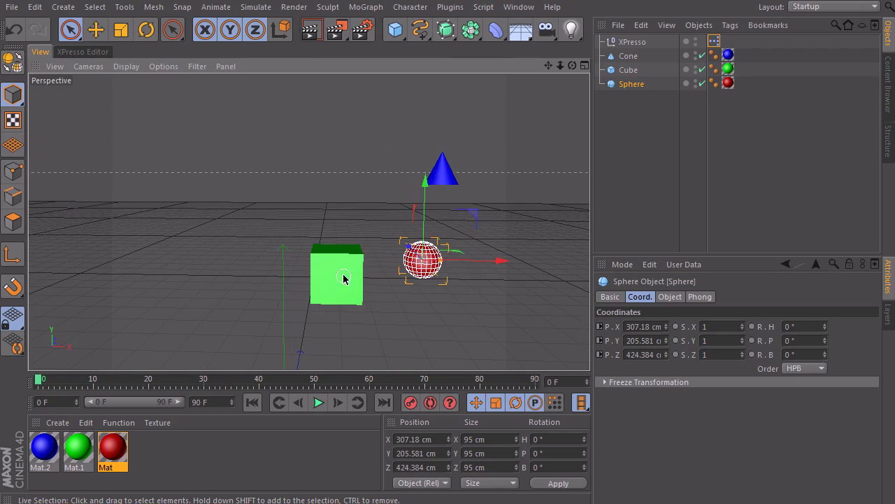
Move the Cube back along the Z axis to about 352 cm
{"action": "left_click_drag", "start_coordinate": [329, 282], "coordinate": [378, 217], "text": "alt"}
{"action": "left_click_drag", "start_coordinate": [452, 226], "coordinate": [259, 303]}
{"action": "left_click", "coordinate": [260, 303]}
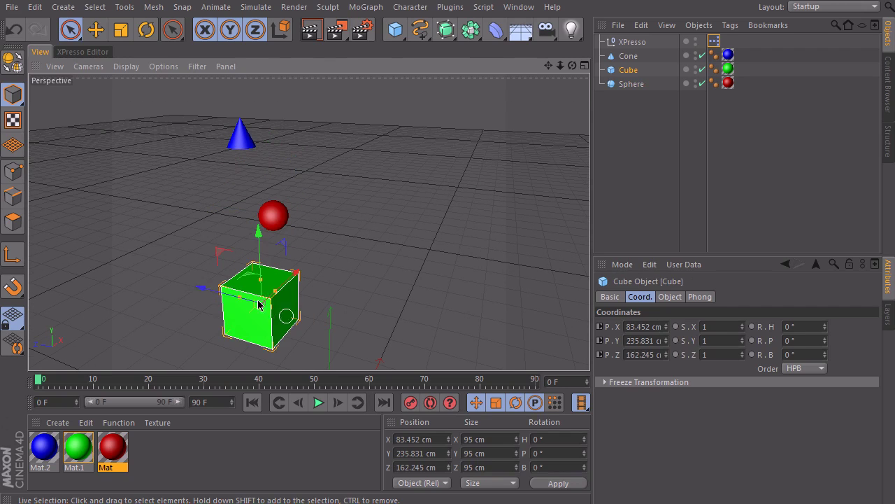
{"action": "left_click_drag", "start_coordinate": [202, 286], "coordinate": [133, 264]}
{"action": "left_click_drag", "start_coordinate": [133, 265], "coordinate": [241, 200], "text": "alt"}
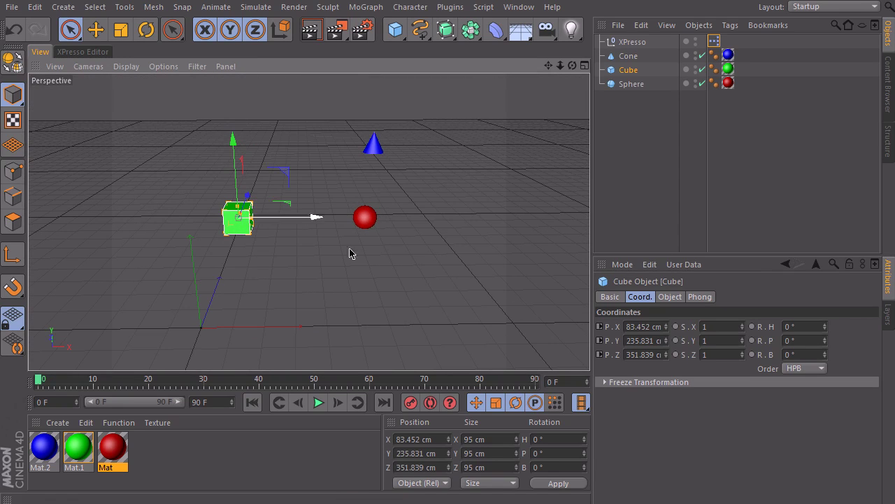